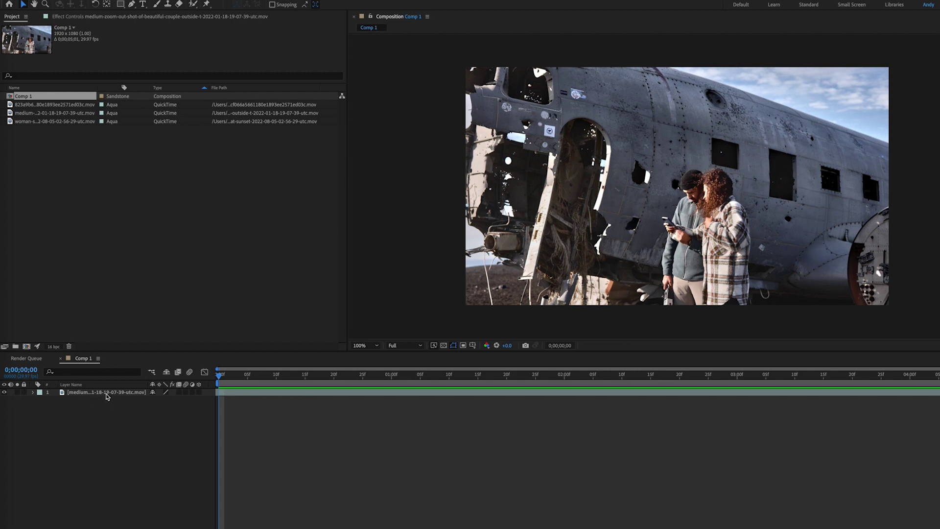
Select the airplane-wreck layer in Comp 1 and bring up the Effect menu.
click(111, 395)
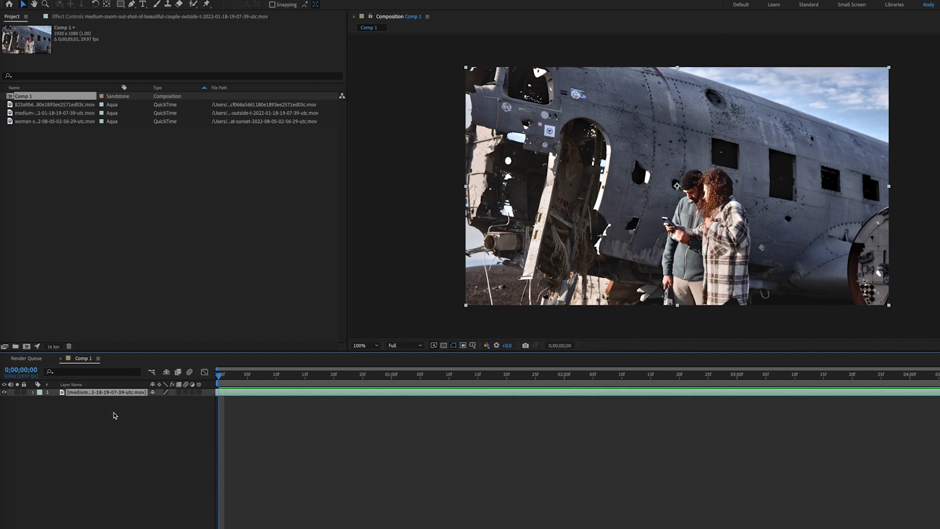
click(157, 1)
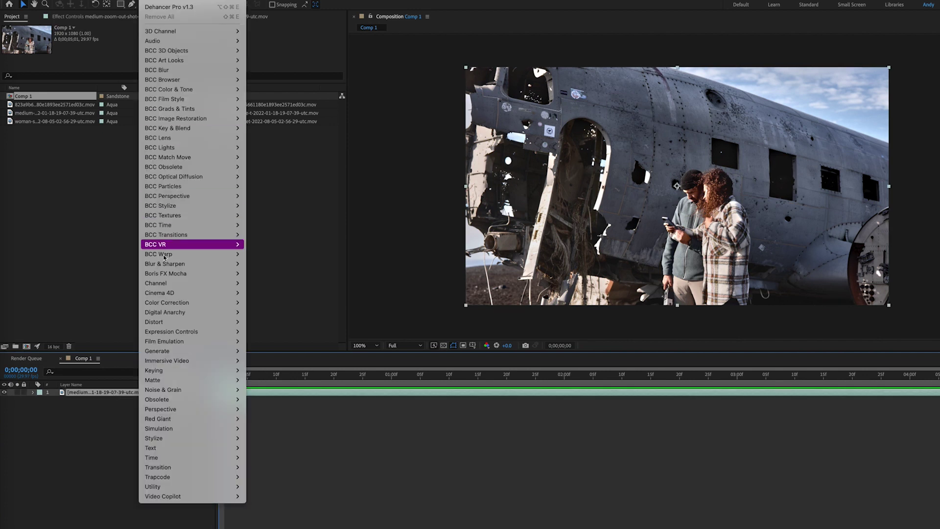
Apply Film Emulation > Dehancer Pro v1.3 and set its Input Temperature Comp. to 20.
mouse_move(167, 341)
click(272, 342)
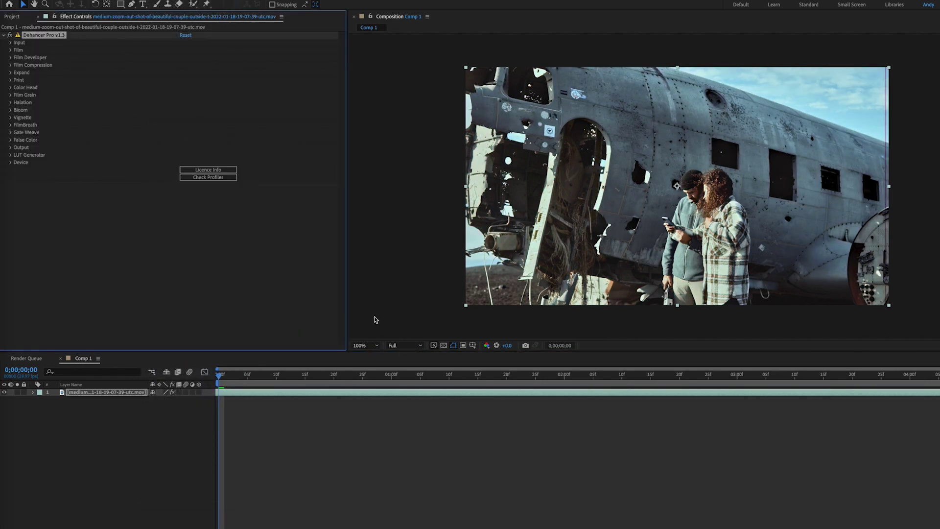
click(10, 43)
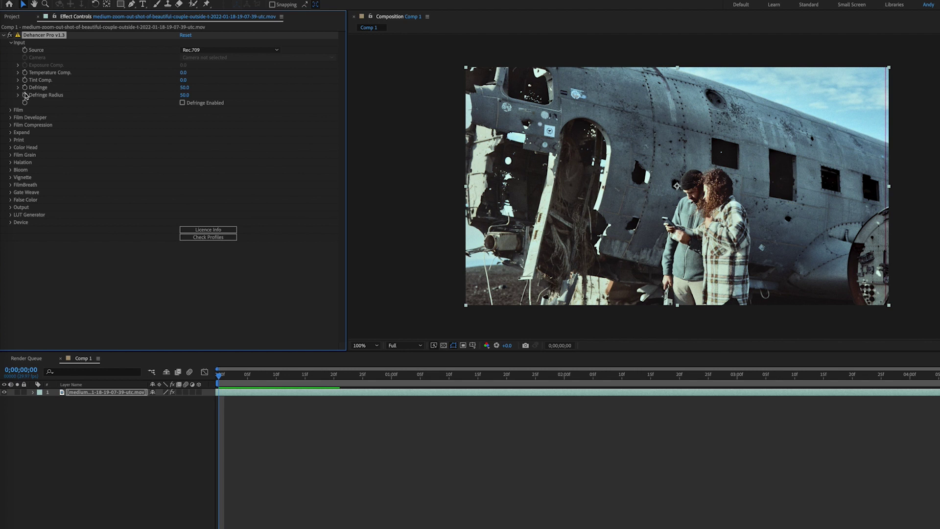
click(183, 72)
text(20)
key(Return)
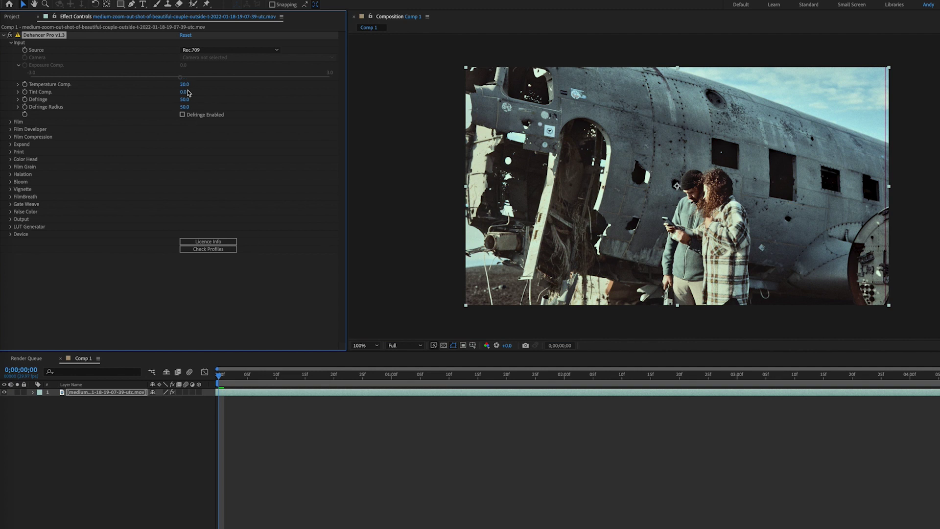
click(11, 42)
Preview the Fujicolor 100 film stock with a Push/Pull of 2.
click(10, 50)
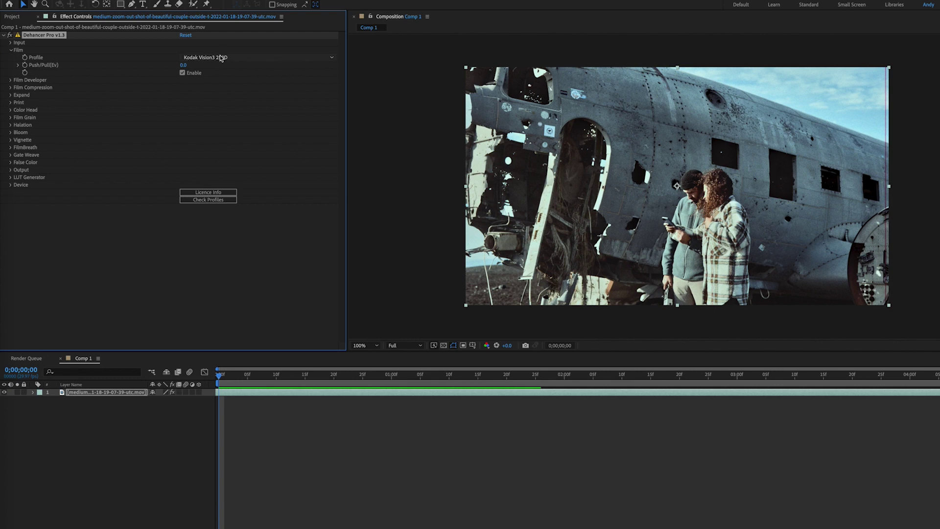
click(220, 58)
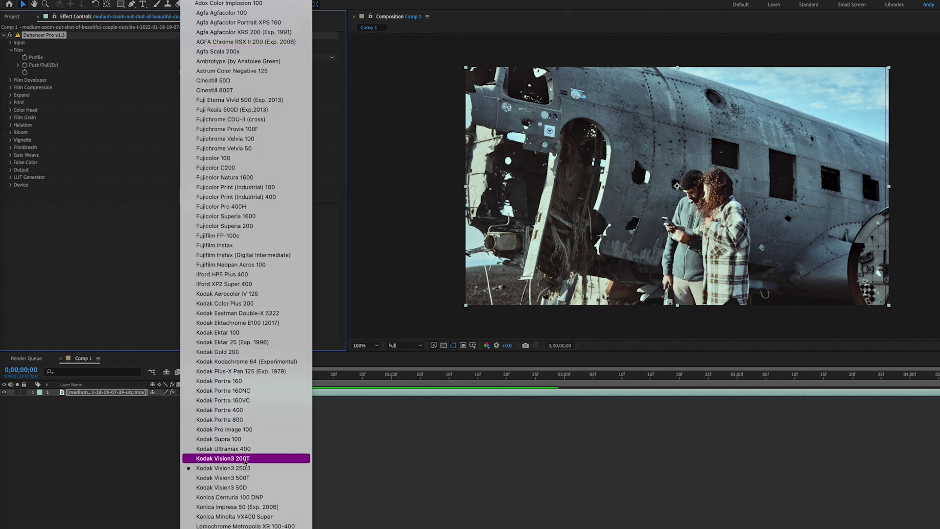
click(247, 159)
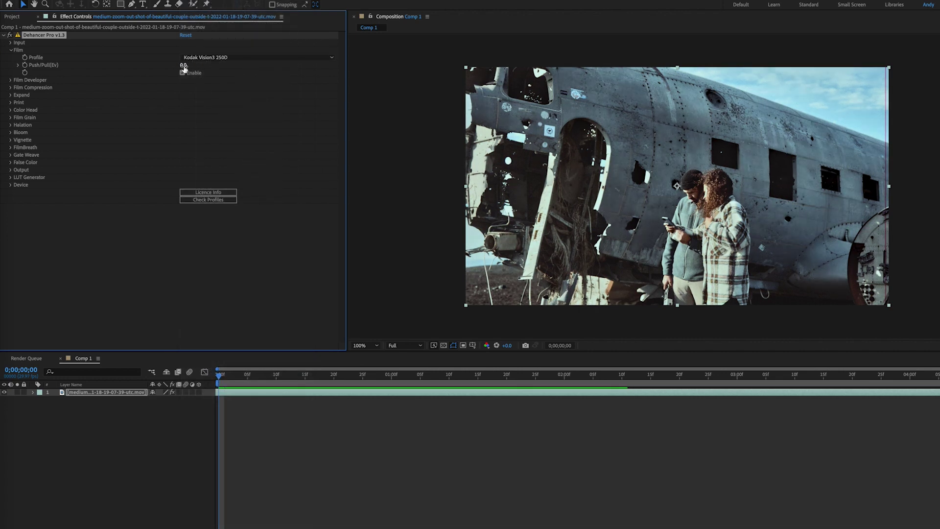
click(184, 66)
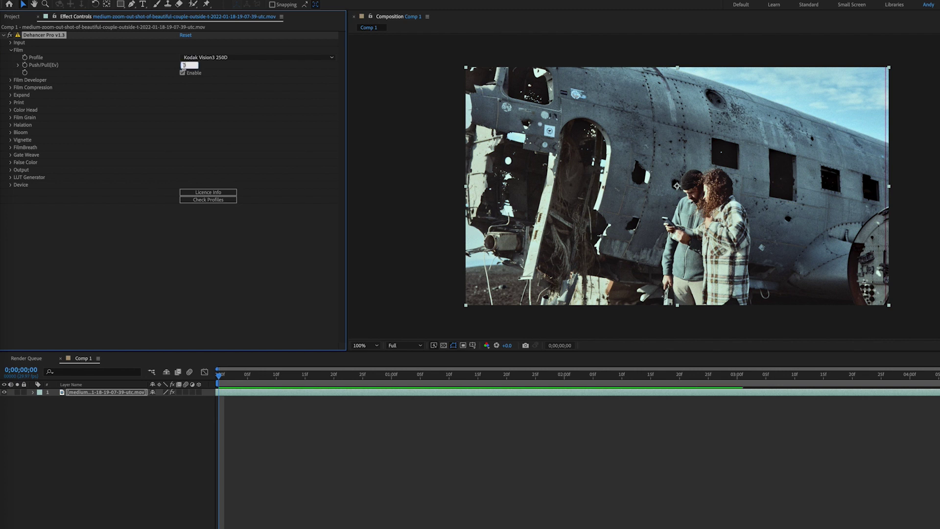
text(2)
key(Return)
Try Push/Pull 3 and reselect the stock, ending on Kodak Vision3 250D at 0.0.
click(183, 66)
text(3)
key(Return)
click(210, 58)
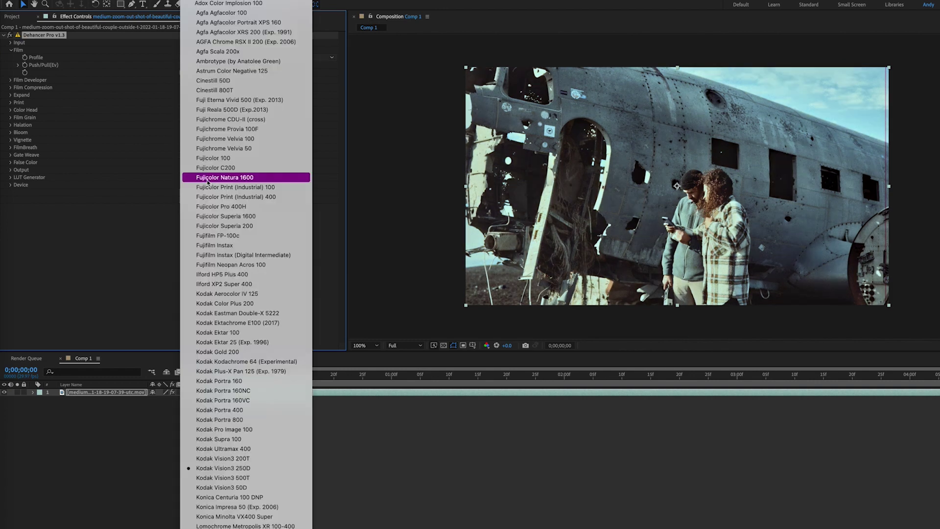
click(211, 158)
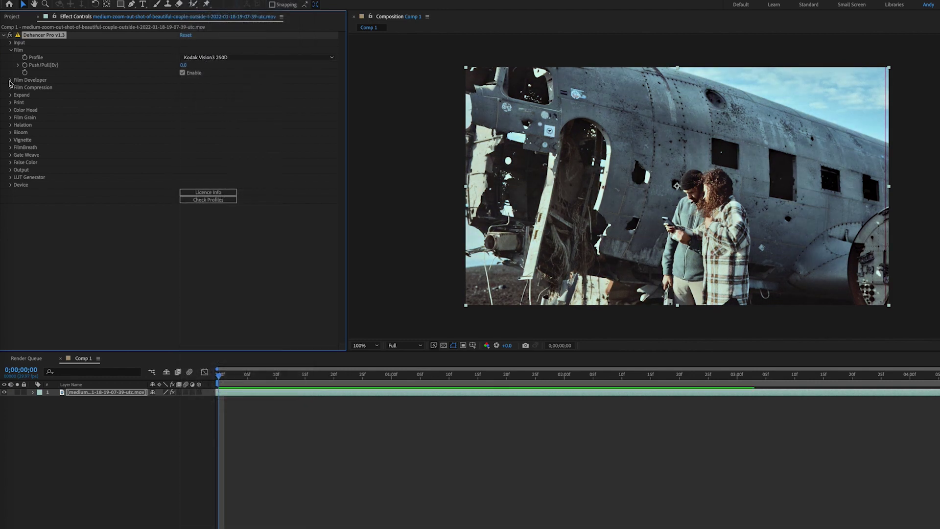
click(10, 80)
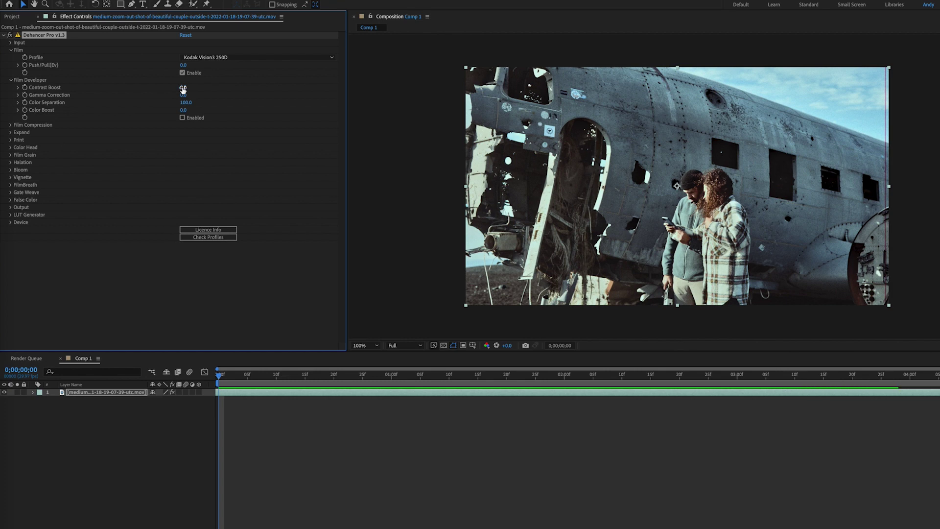
Tick Film Developer's Enabled box and enter 50 for Contrast Boost, Gamma Correction and Color Boost.
click(183, 117)
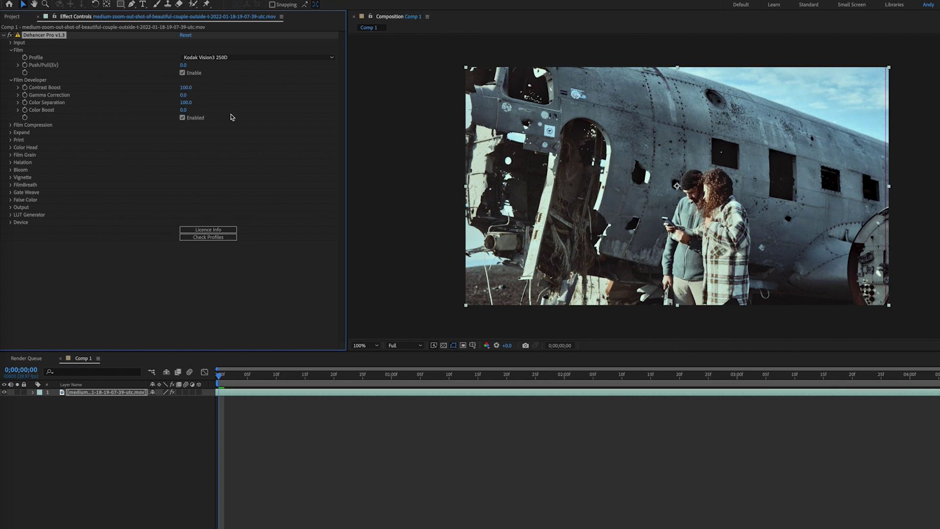
click(185, 87)
text(50)
key(Return)
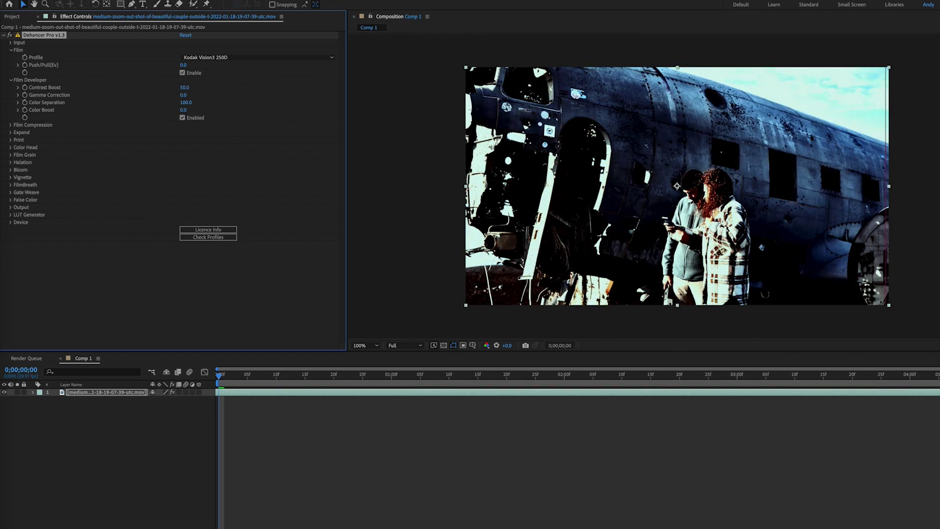
click(183, 94)
text(50)
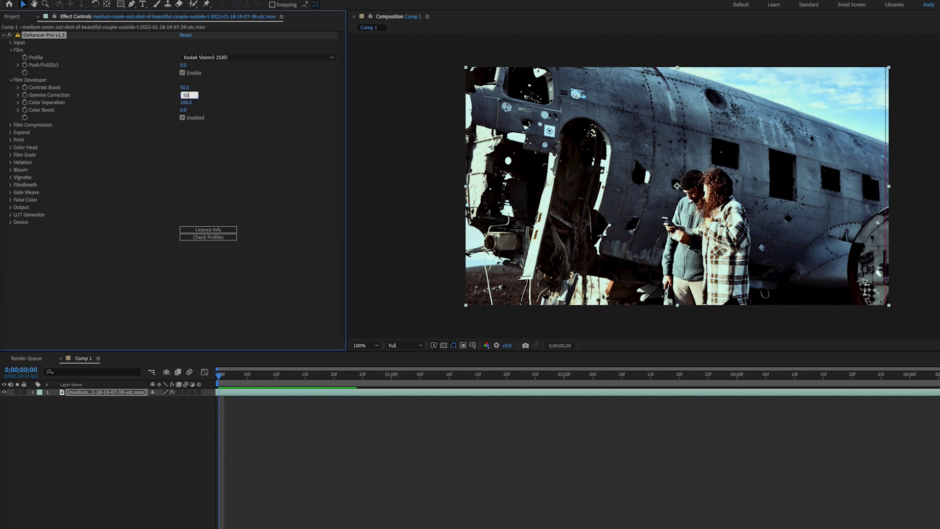
key(Return)
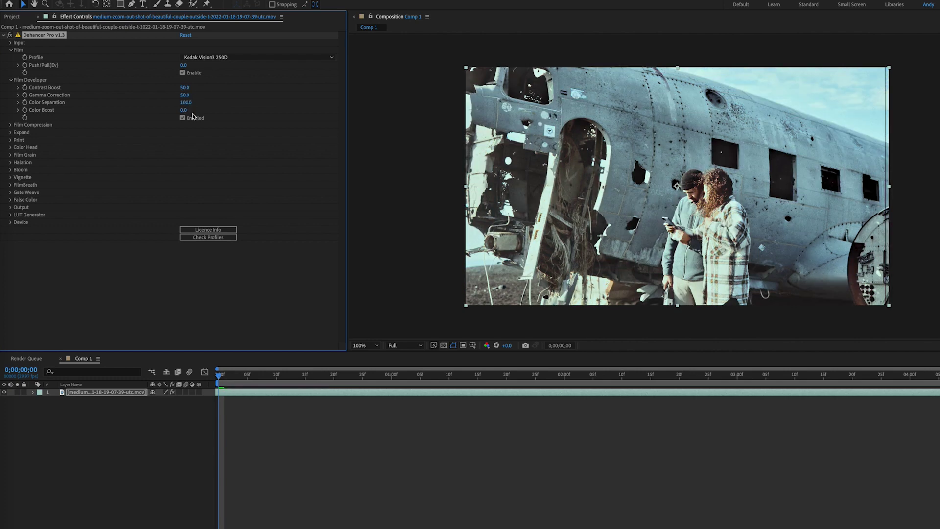
click(183, 109)
text(50)
key(Return)
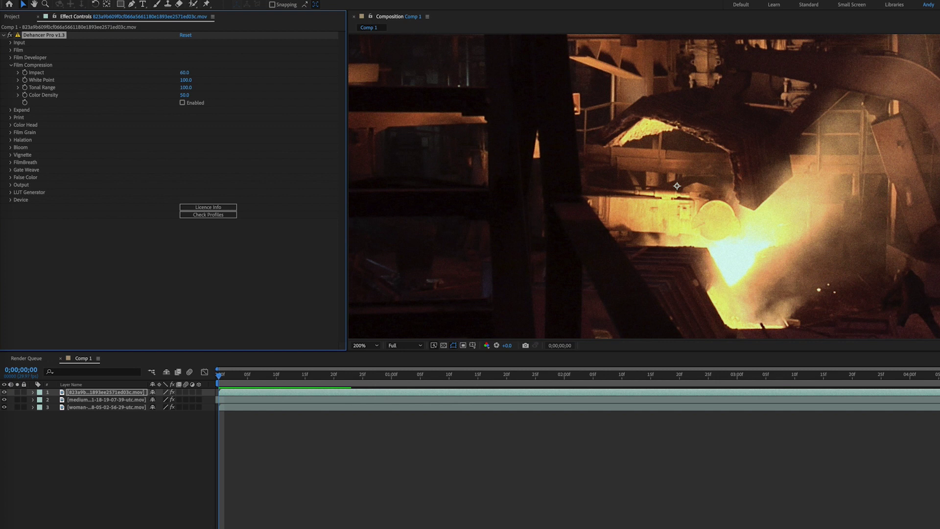
Enable Film Compression on the furnace clip and test Tonal Range and Color Density at 0.
click(182, 103)
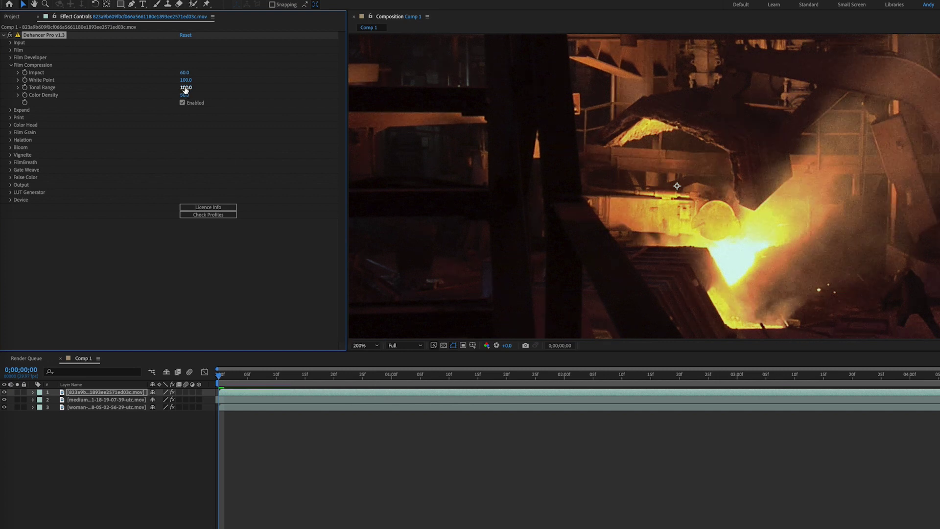
click(185, 87)
text(0)
key(Return)
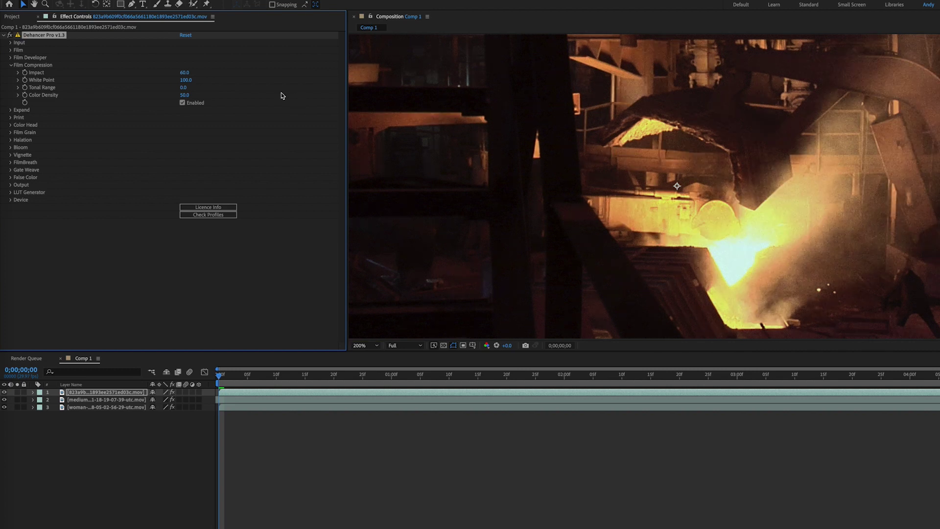
click(185, 95)
text(0)
key(Return)
Raise Film Compression's Color Density and Tonal Range both to 100.
click(183, 95)
text(100)
key(Return)
click(183, 87)
text(100)
key(Return)
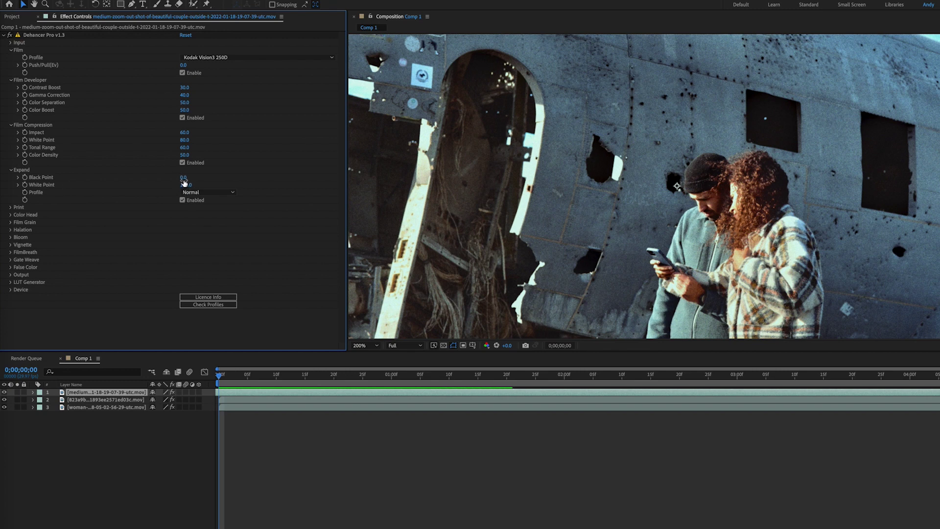
Trial-lower the Expand White Point to 93.2, then undo it back to 100.0.
drag(184, 179, 198, 175)
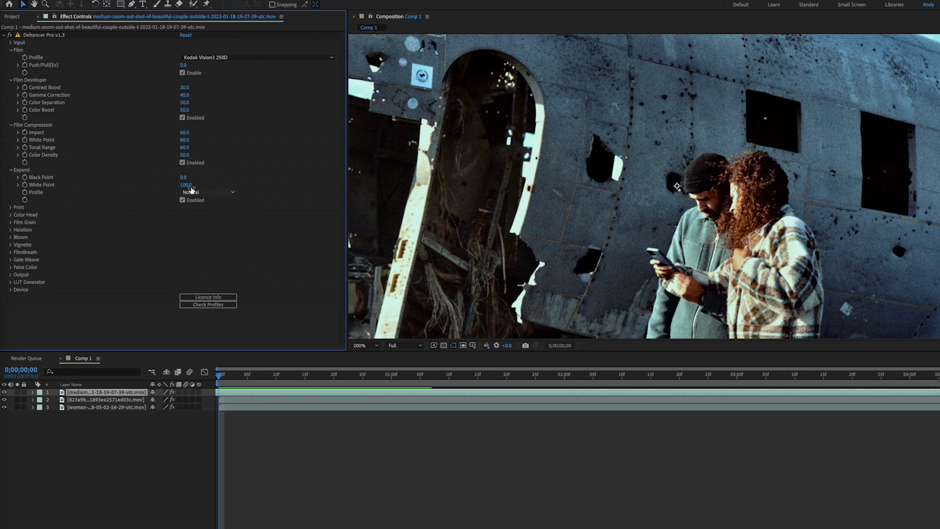
drag(185, 184, 153, 189)
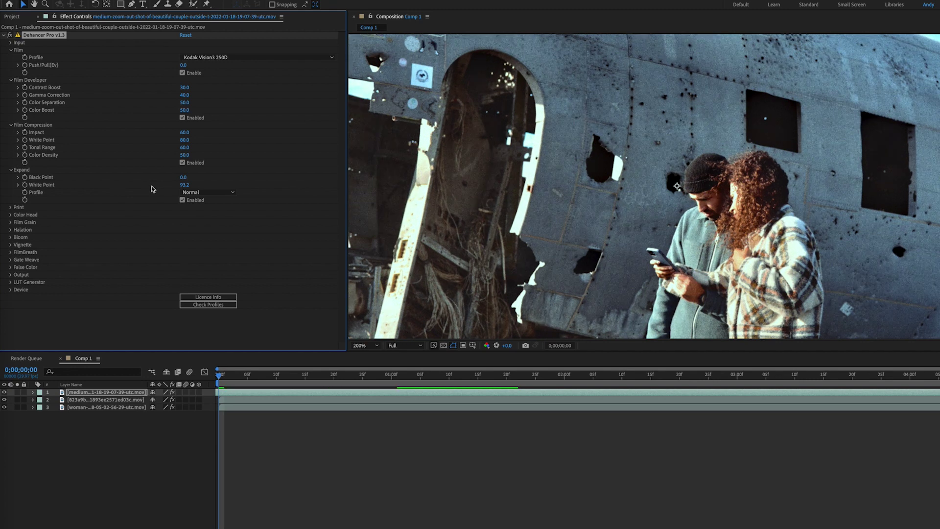
key(ctrl+z)
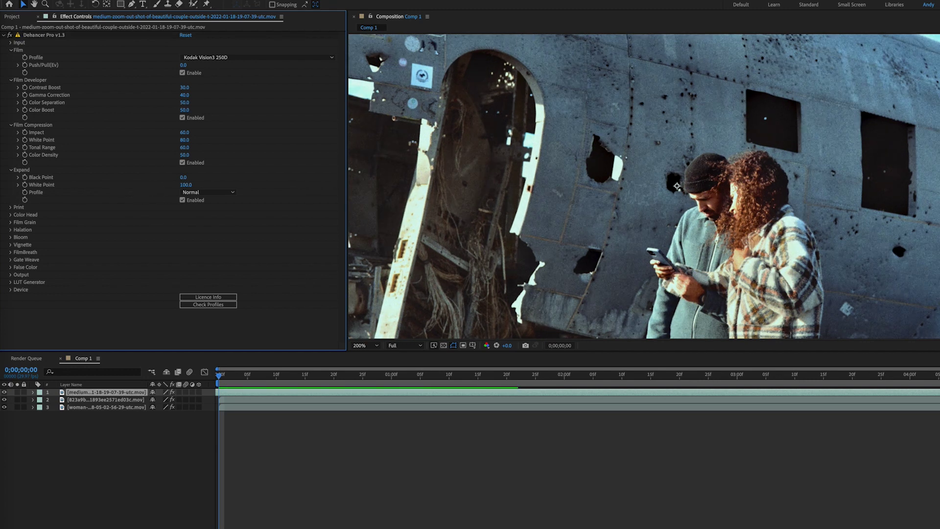
click(10, 208)
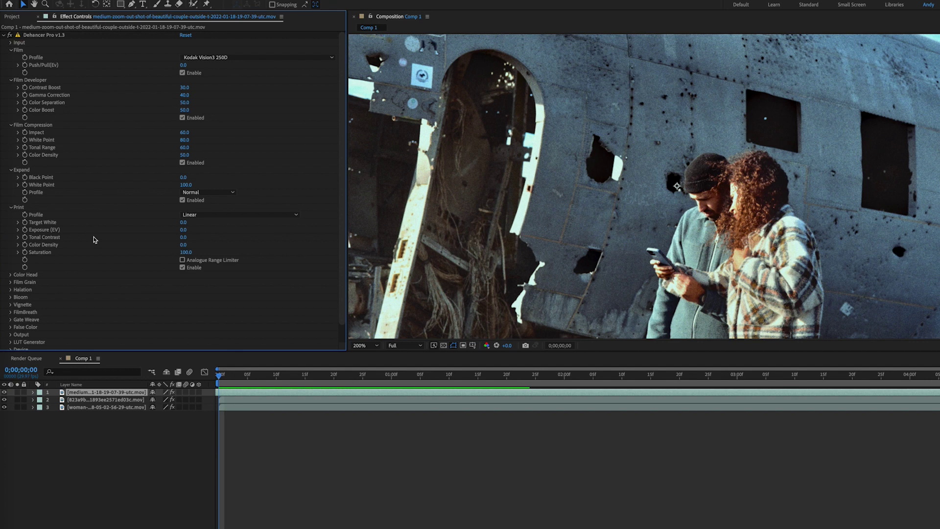
Set Print Tonal Contrast 20, Color Density 50 and Saturation 50, then disable Print.
click(183, 237)
text(50)
key(Return)
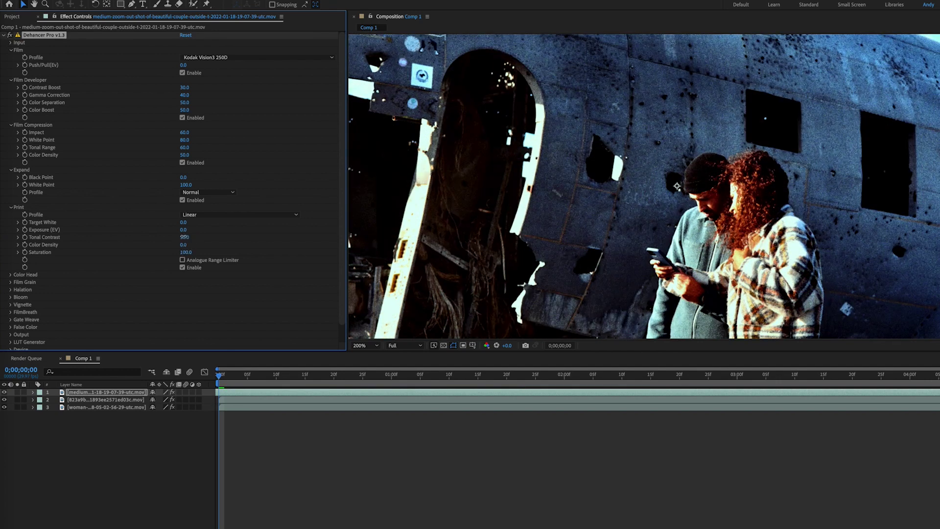
click(184, 237)
text(20)
key(Return)
click(183, 246)
text(50)
key(Return)
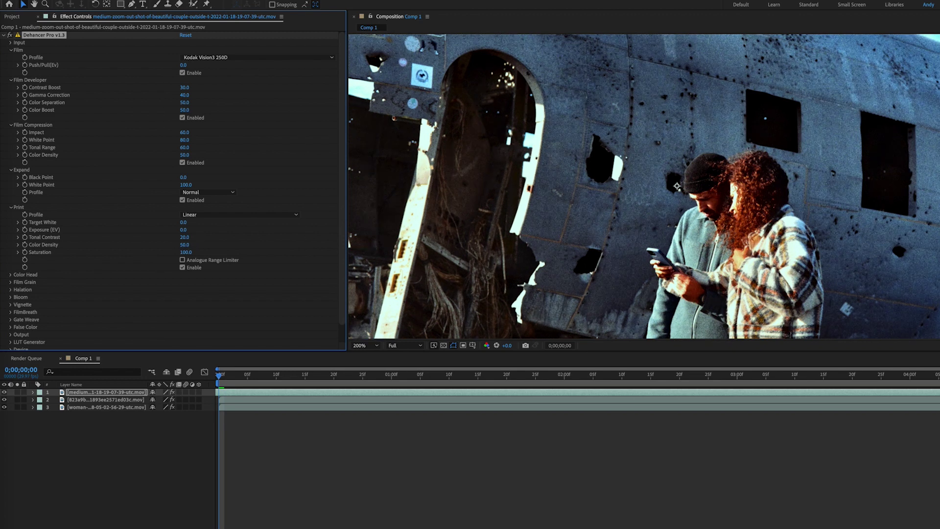
click(186, 252)
text(50)
key(Return)
click(182, 268)
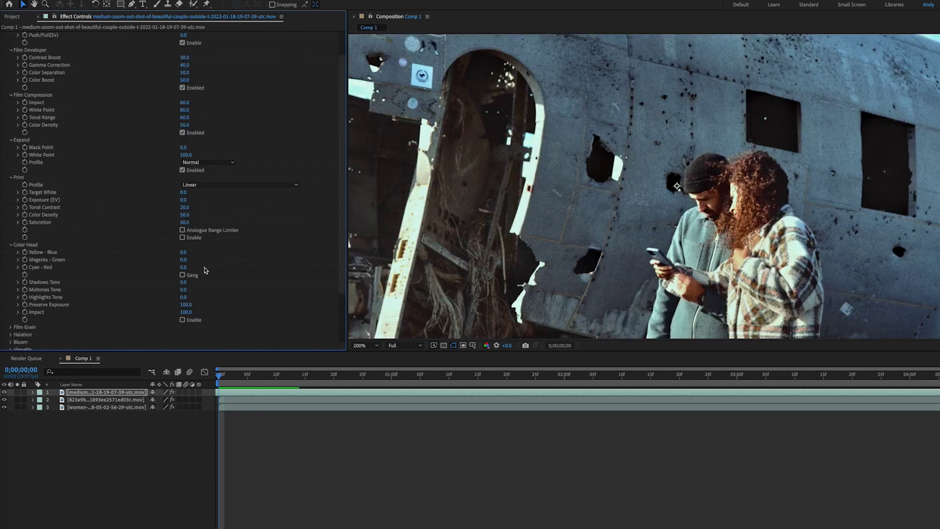
Try the Color Head section with Yellow-Blue at -40.
drag(183, 252, 203, 255)
click(182, 319)
click(184, 252)
text(-40)
key(Return)
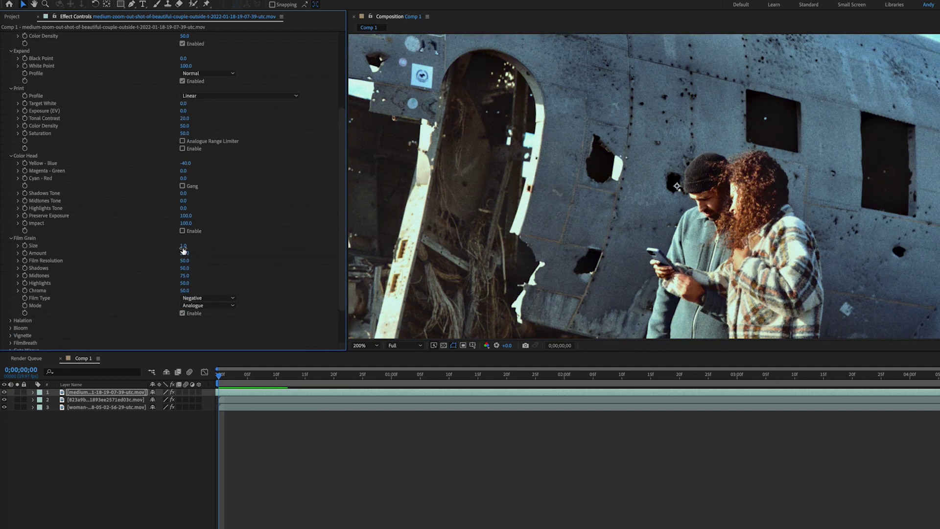
Set Film Grain Size to 5 and Amount to 2.
click(184, 246)
text(5)
key(Return)
click(184, 253)
text(2)
key(Return)
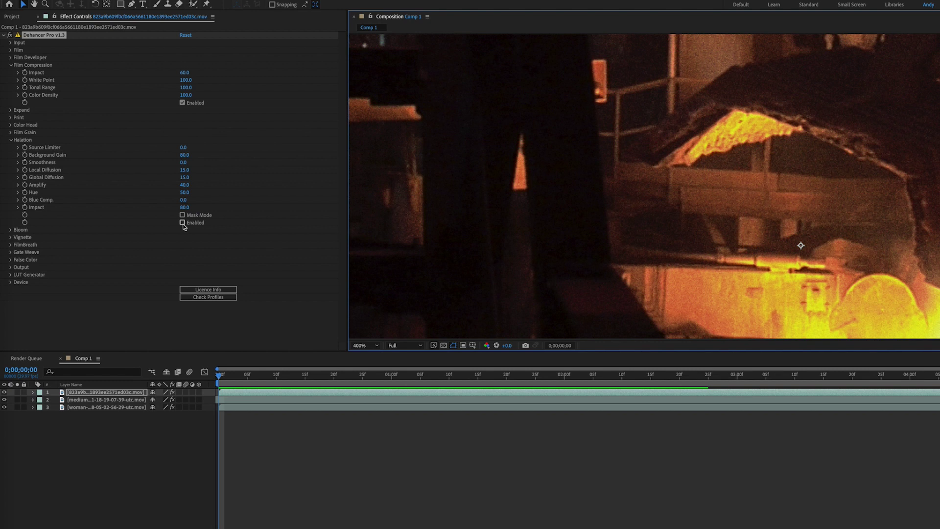
Enable Halation on the furnace clip and try Local Diffusion, Global Diffusion and Smoothness at 50.
click(182, 223)
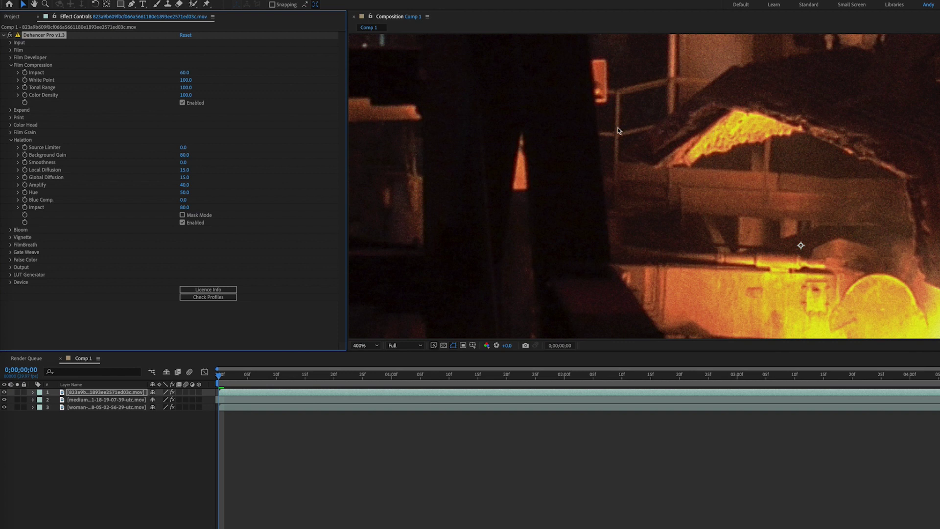
click(184, 170)
text(50)
key(Return)
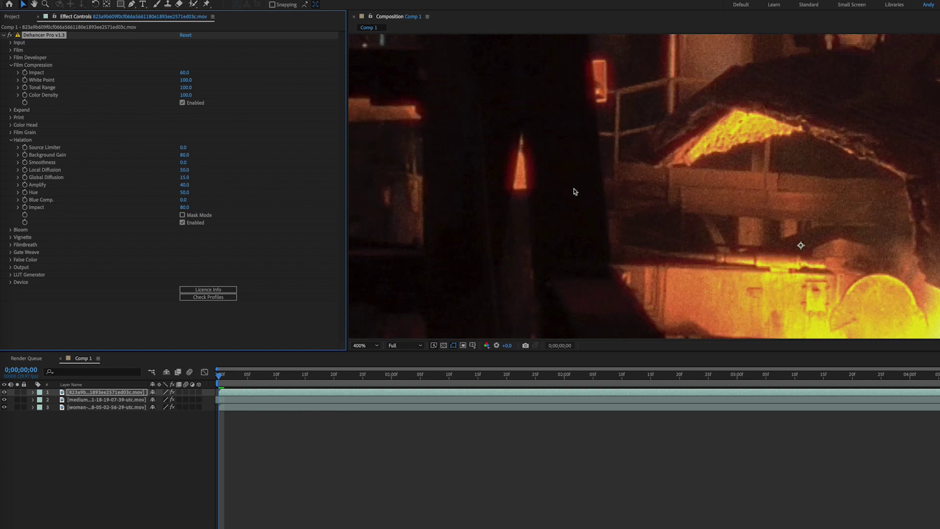
click(185, 178)
text(50)
key(Return)
click(183, 162)
text(50)
key(Return)
Set Halation Smoothness to 100 and both Local and Global Diffusion to 25.
click(184, 162)
text(100)
key(Tab)
text(25)
key(Tab)
text(25)
key(Return)
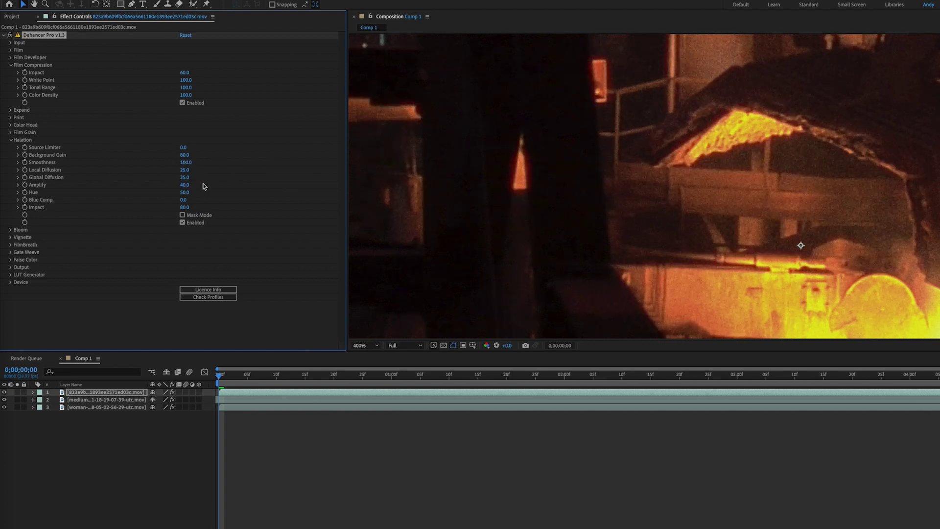
Set Halation Hue to 100 and Impact to 40.
click(185, 192)
text(100)
key(Return)
click(184, 207)
text(40)
key(Return)
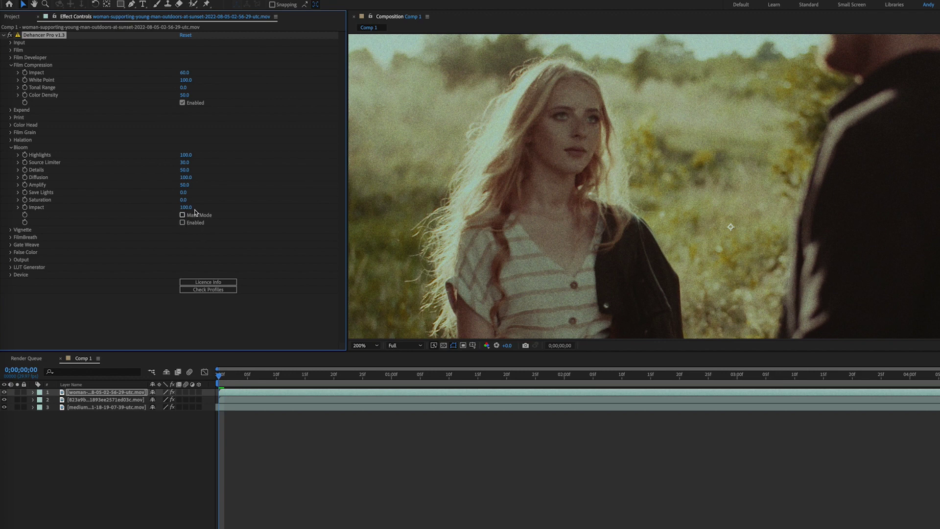
Enable Bloom on the woman clip, comparing off and on, with Saturation 100.
click(182, 223)
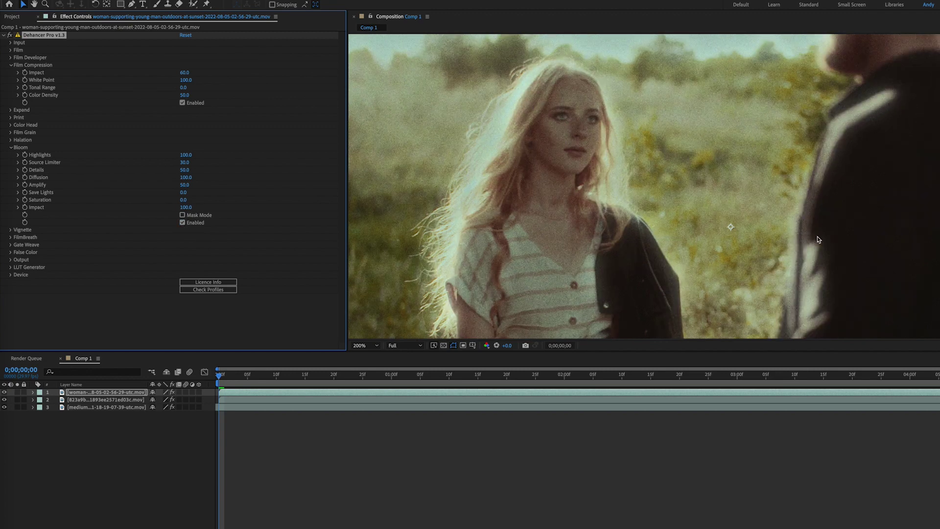
click(182, 222)
click(183, 223)
click(183, 199)
text(100)
key(Return)
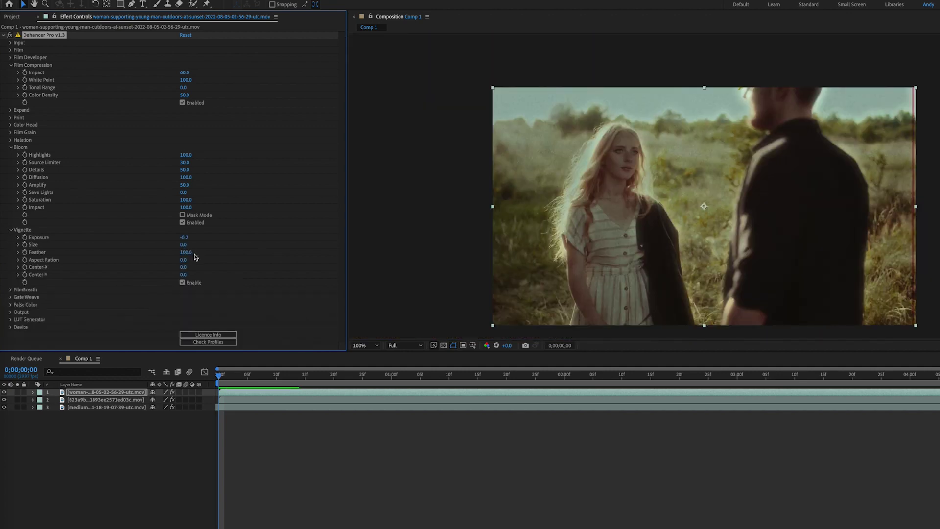
Shift the vignette to Center-X 1.0 and Exposure -0.5, toggling it to compare.
drag(184, 270, 300, 273)
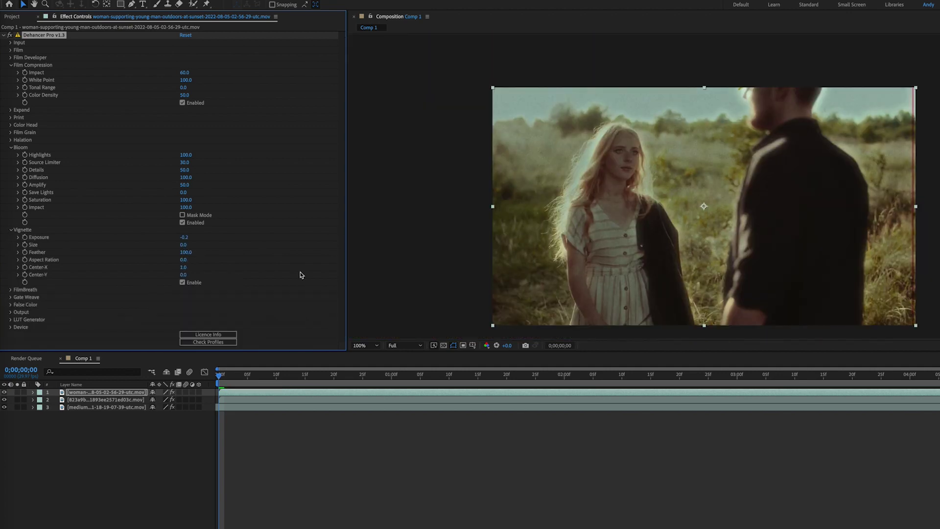
drag(184, 237, 169, 237)
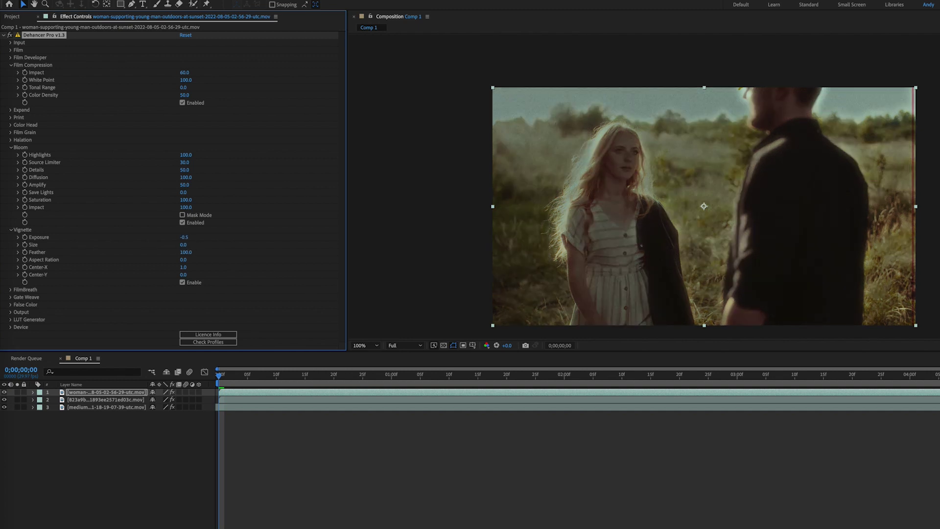
click(182, 282)
click(182, 283)
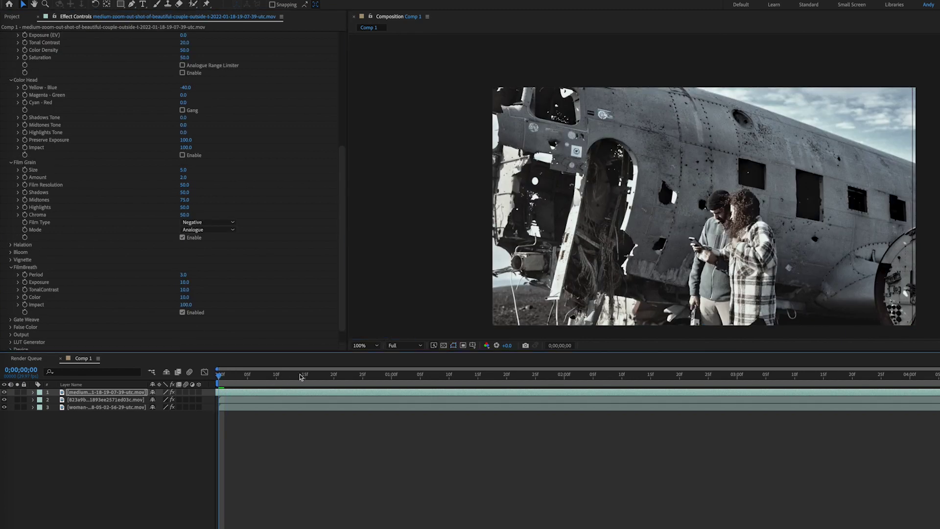
Play a preview of the composition, stop it, and return to the start.
key(space)
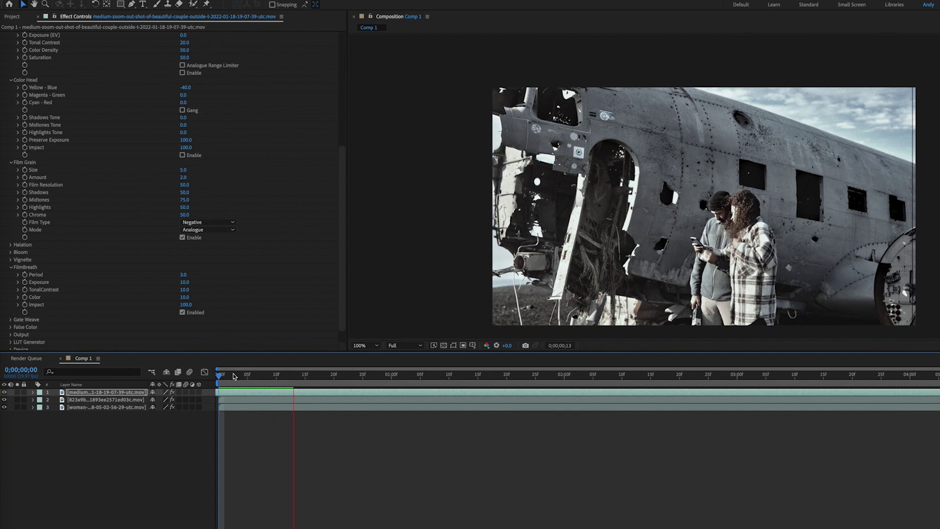
key(space)
key(Home)
Expand Gate Weave, then show the furnace clip as an IRE, 16 zones false-colour map.
click(10, 319)
scroll(136, 262, down, 2)
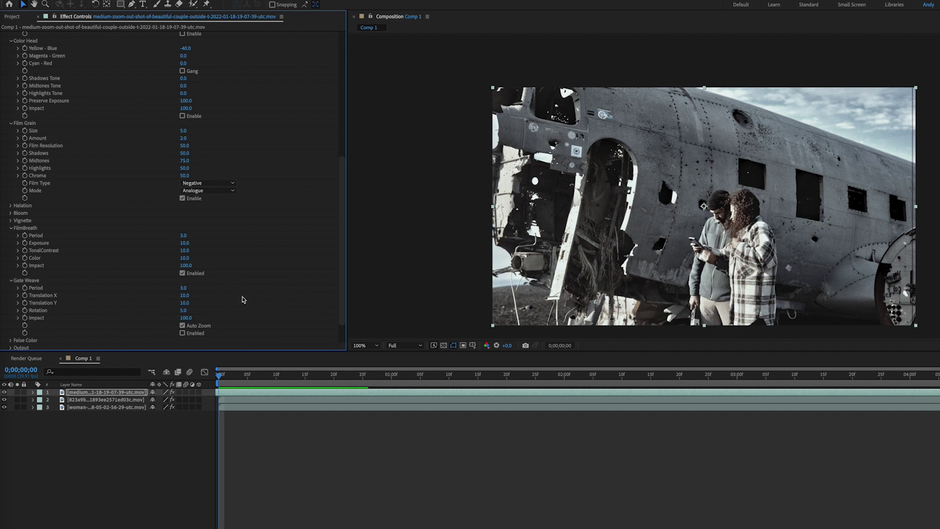
scroll(205, 307, down, 1)
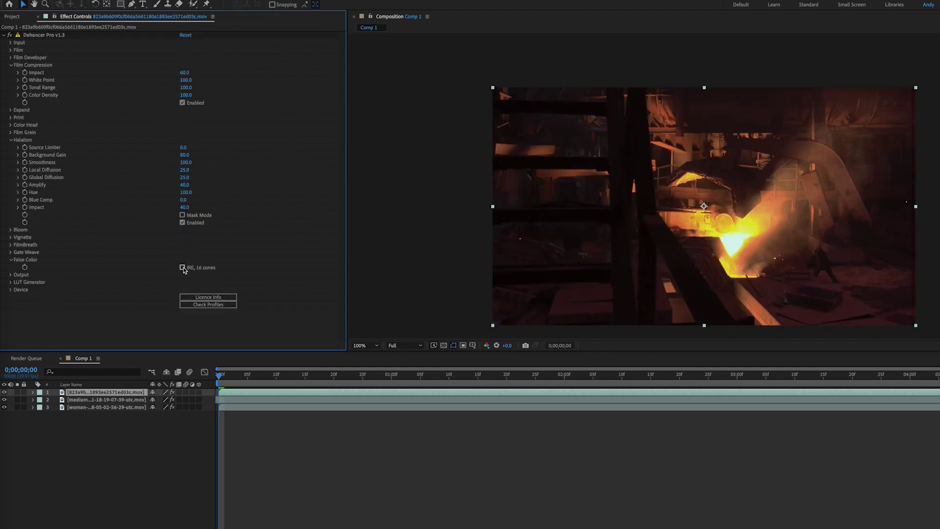
click(182, 267)
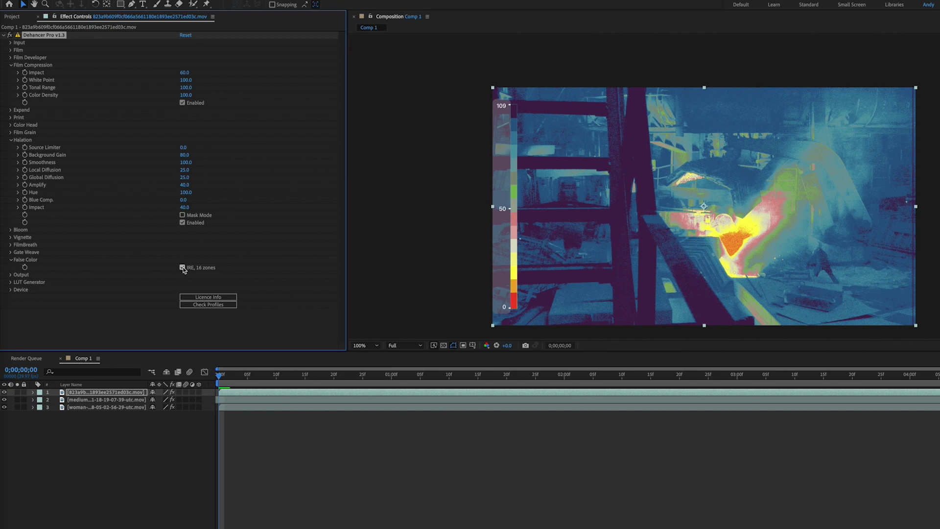
Switch off False Color 'IRE, 16 zones' and expand Dehancer's Film group showing Kodak Vision3 250D.
click(182, 268)
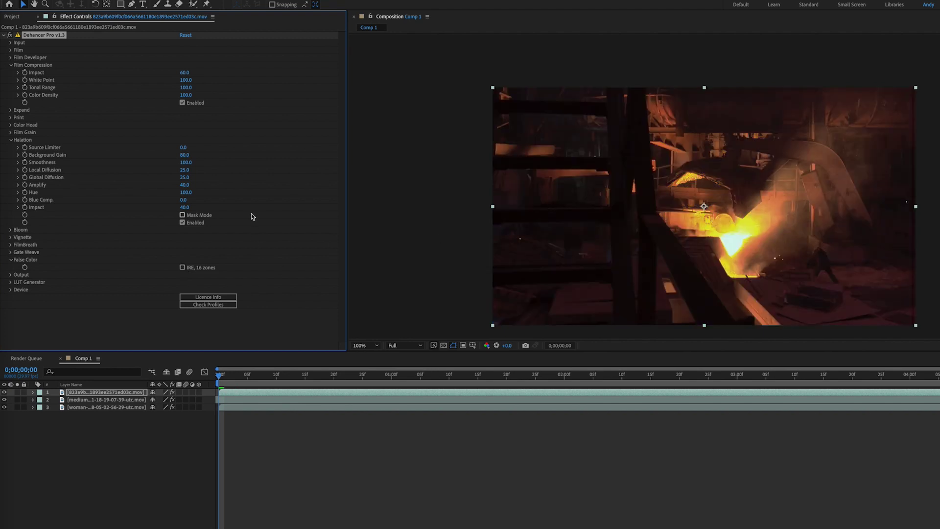
click(10, 50)
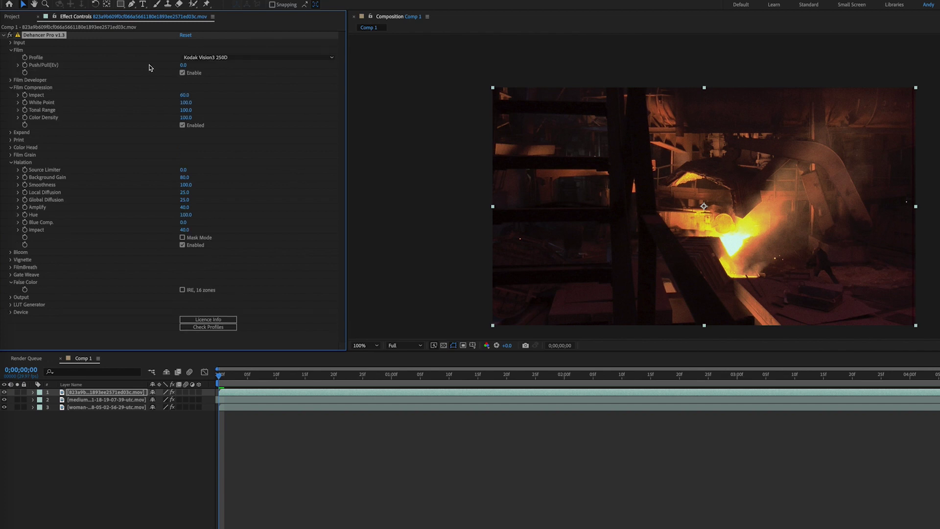